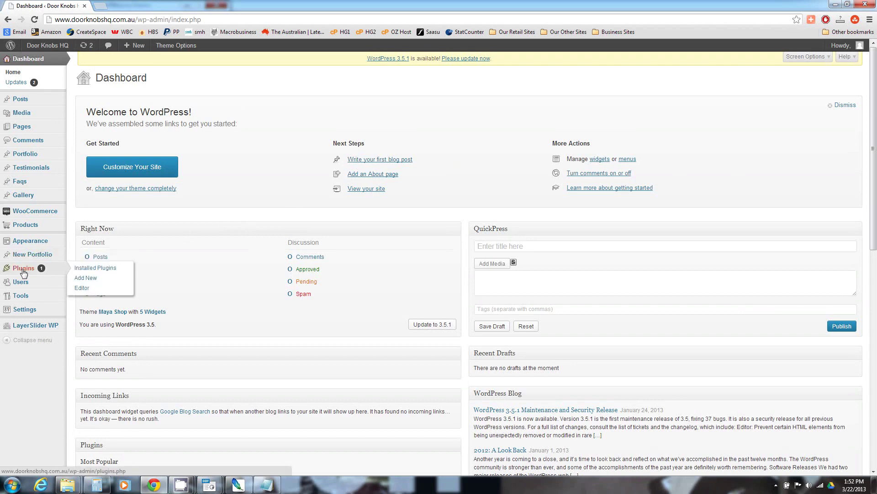
Search plugins for 'wordpress SEO', then install and activate WordPress SEO by Yoast.
click(87, 279)
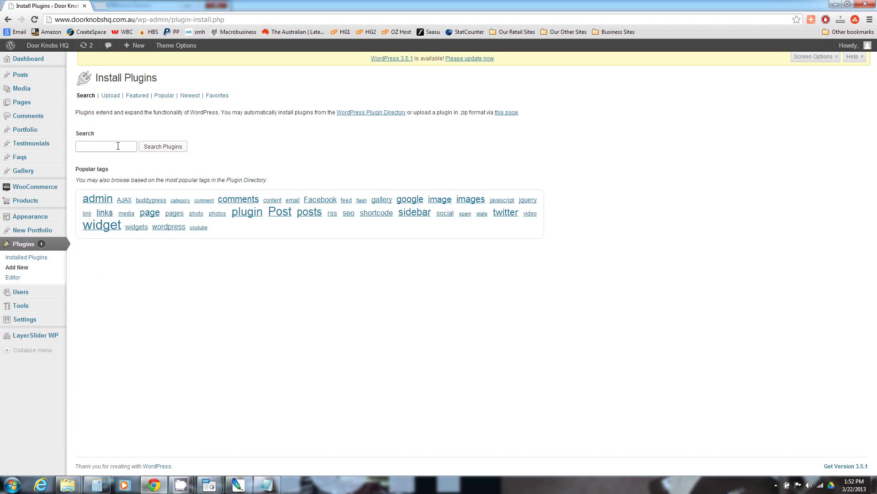
text(wor)
text(d)
key(Down)
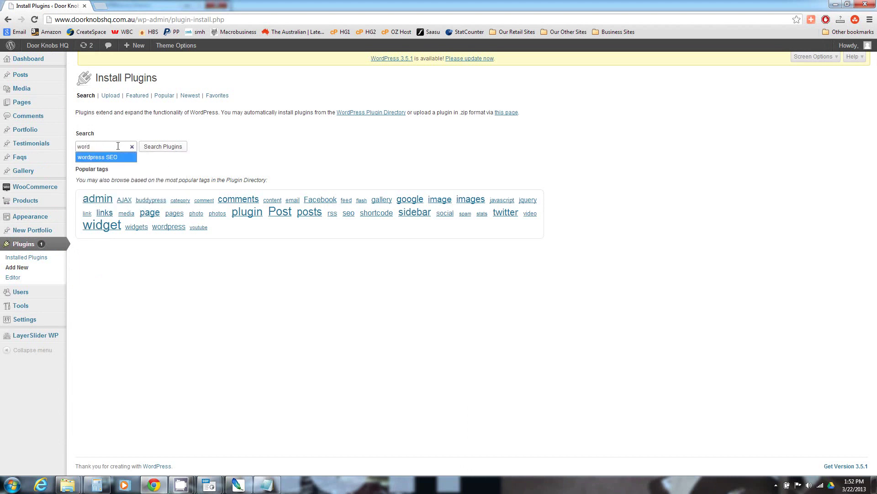
key(Return)
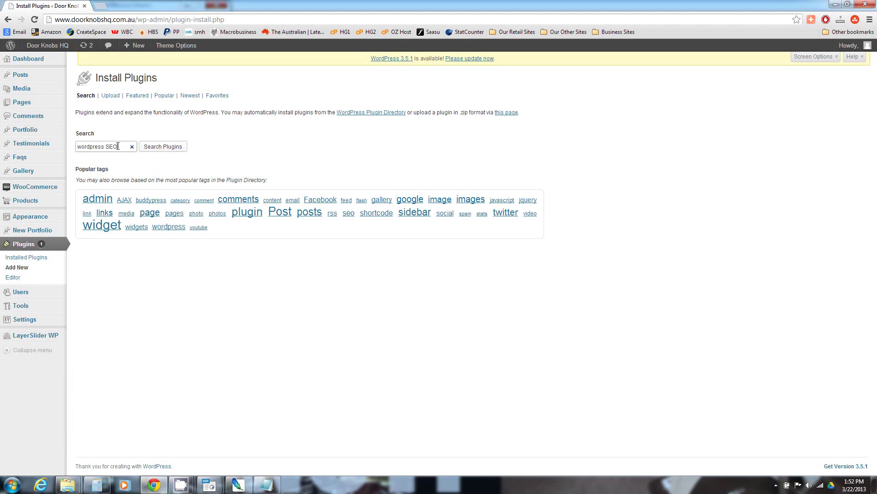
key(Return)
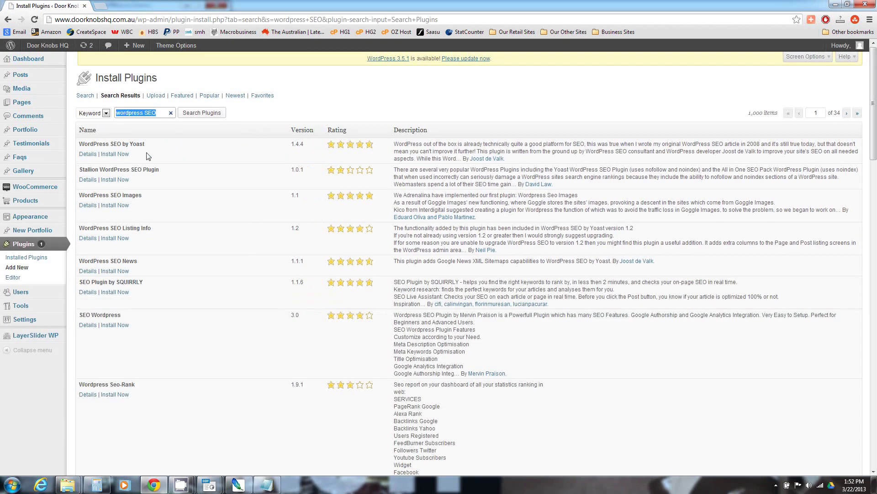
click(115, 154)
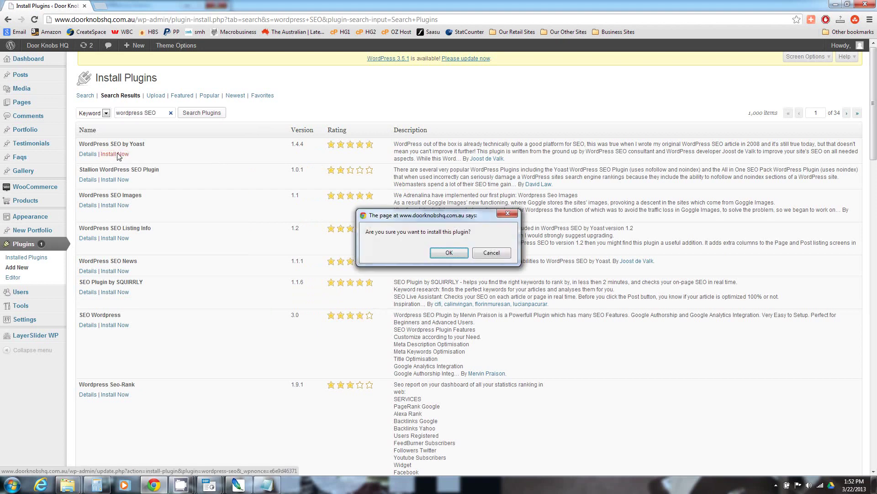
click(449, 252)
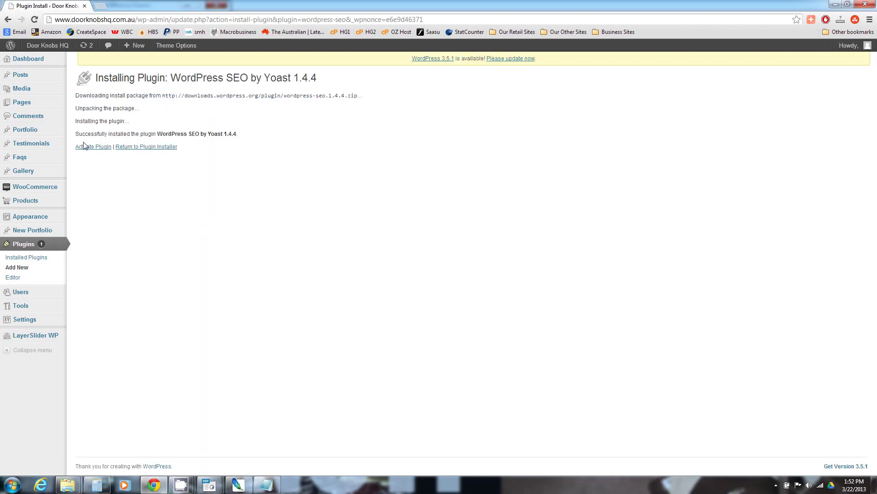
click(92, 146)
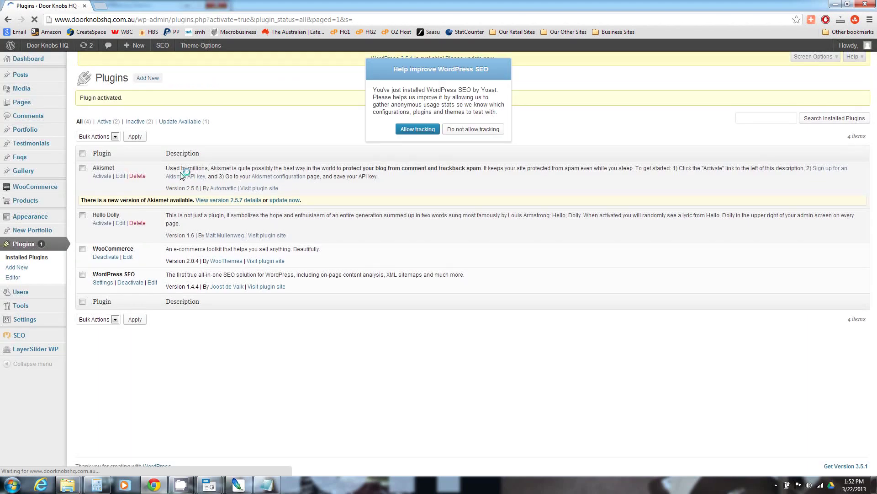
Decline usage tracking and open SEO > Titles & Metas, dismissing its tour.
click(474, 128)
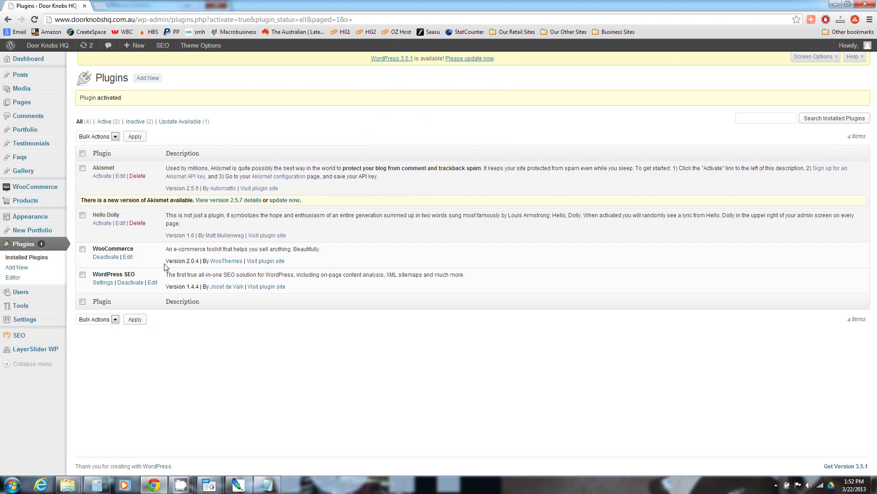
mouse_move(20, 335)
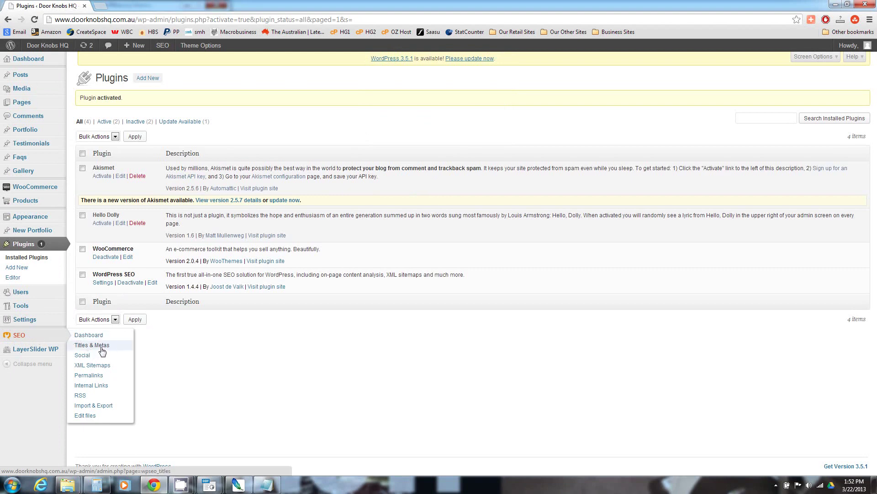
click(92, 345)
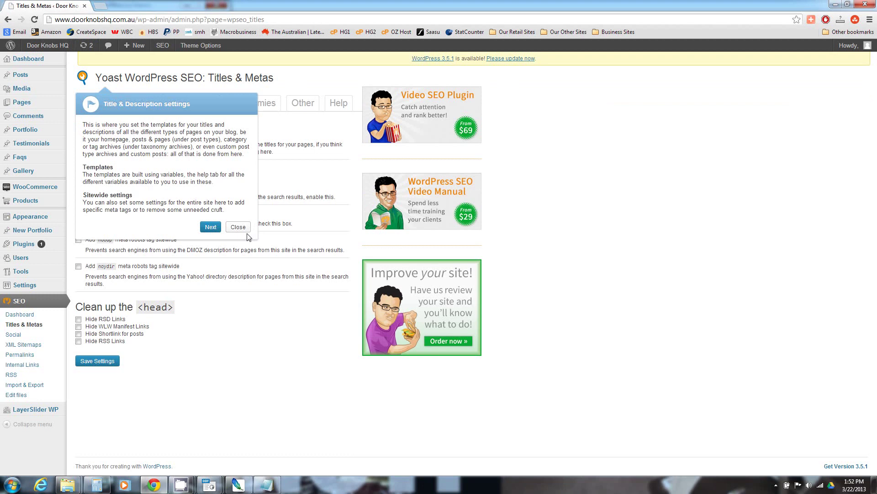
click(241, 227)
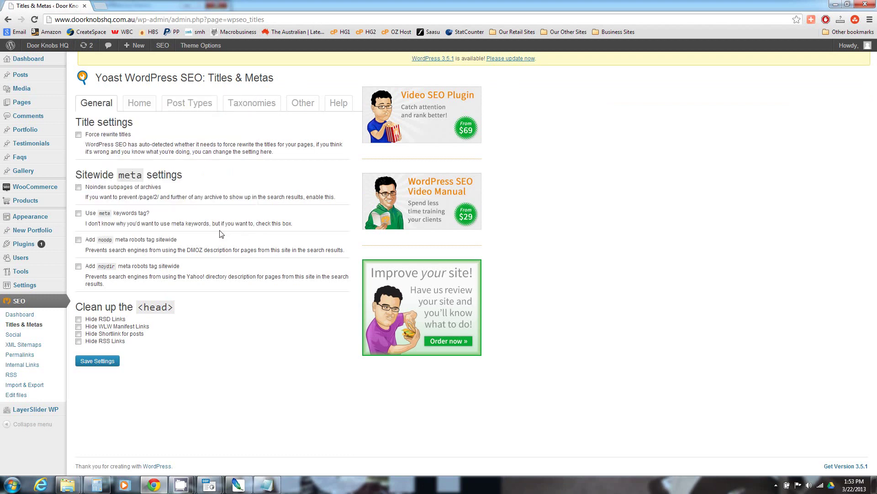
Review the Post Types and Taxonomies templates, then select '%%sep%% %%sitename%%' in the Posts template.
click(177, 103)
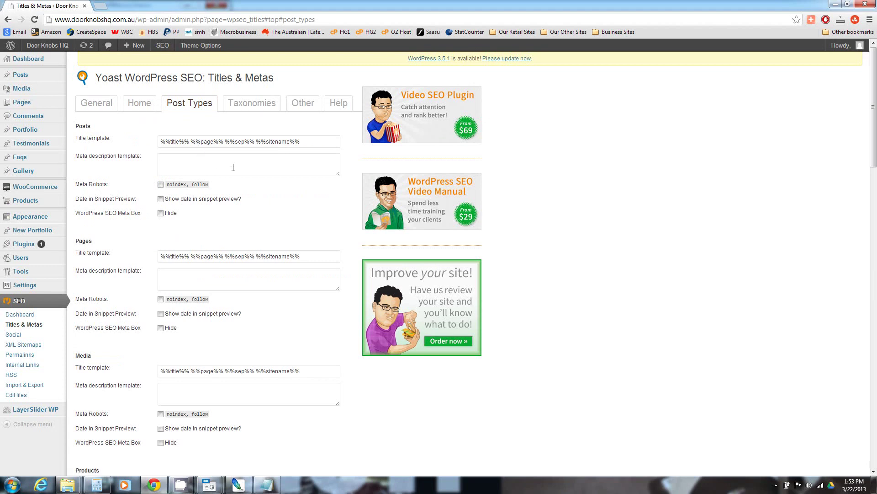
click(238, 104)
click(205, 105)
drag(226, 142, 301, 141)
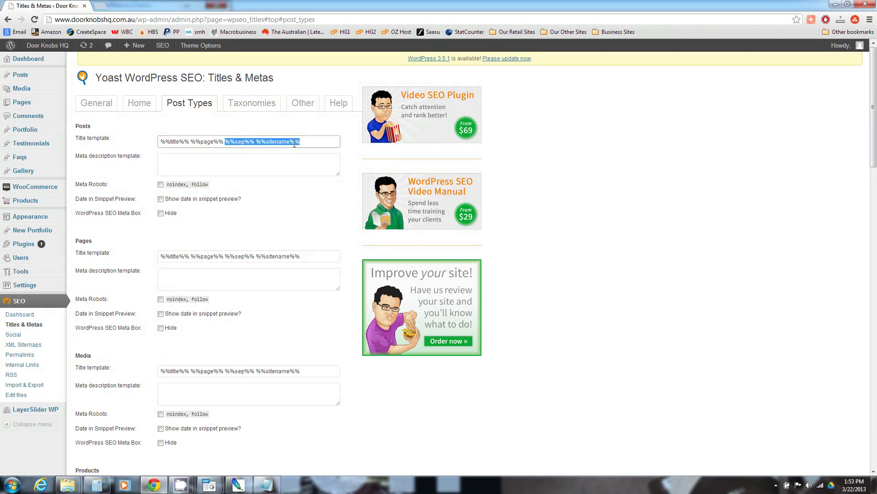
scroll(267, 260, down, 3)
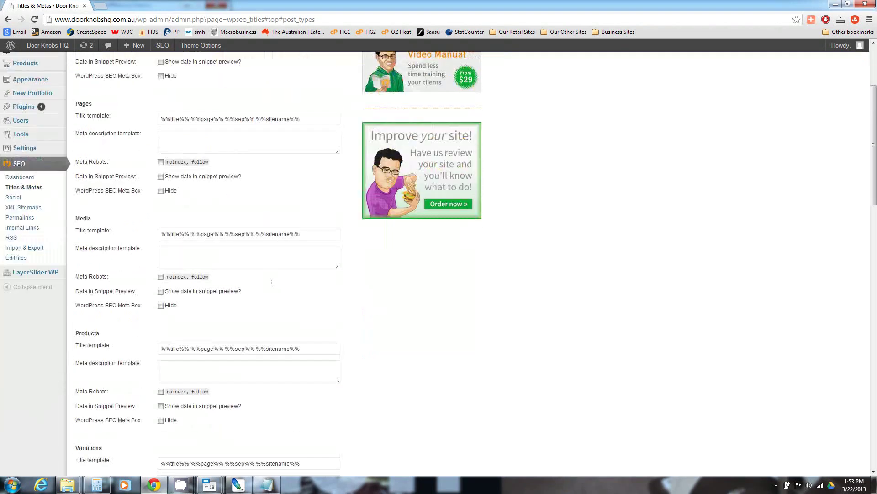
scroll(271, 274, down, 3)
scroll(272, 283, down, 2)
scroll(240, 222, up, 3)
scroll(240, 223, up, 3)
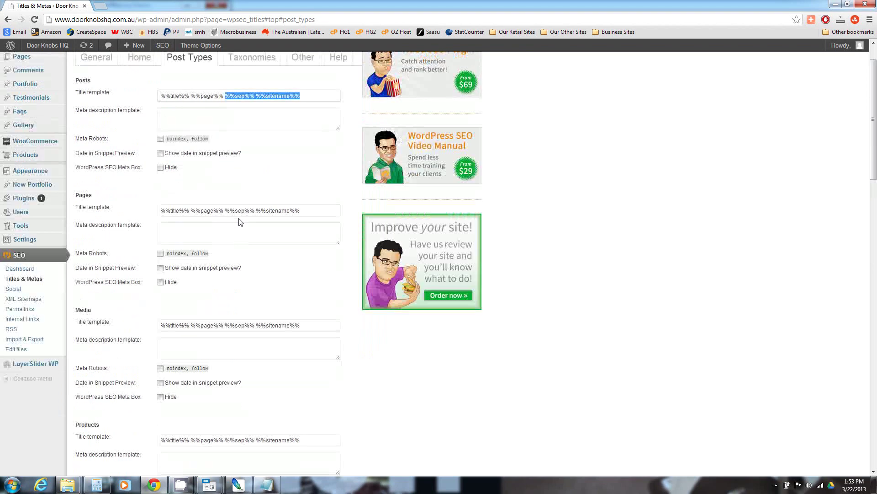
scroll(240, 223, up, 2)
Remove 'Archives' and '%%sep%% %%sitename%%' from the Categories title template.
click(253, 105)
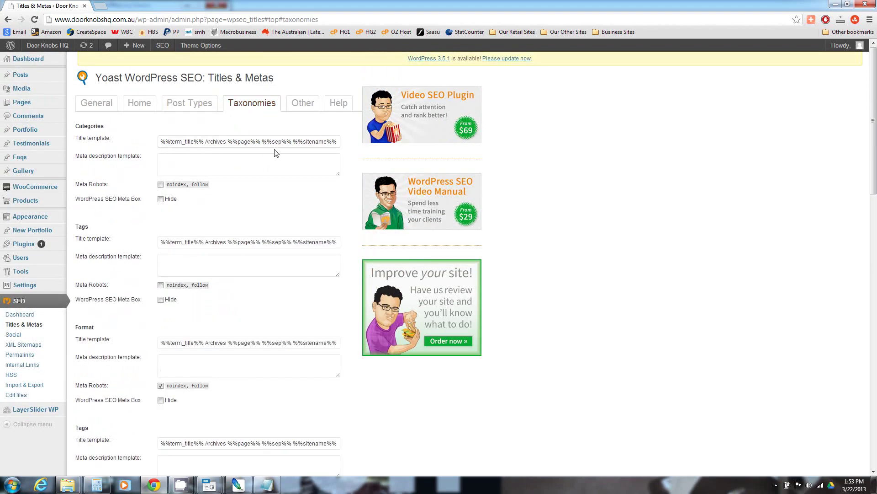
double_click(214, 141)
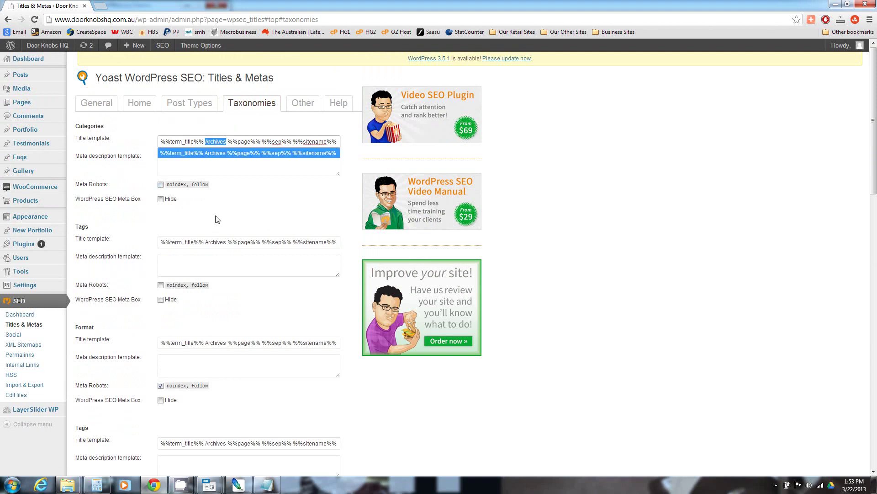
key(Delete)
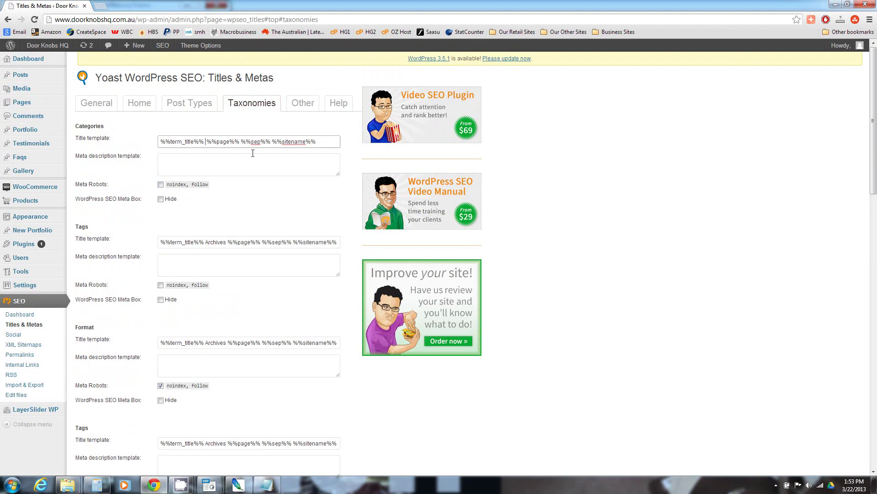
drag(242, 141, 322, 142)
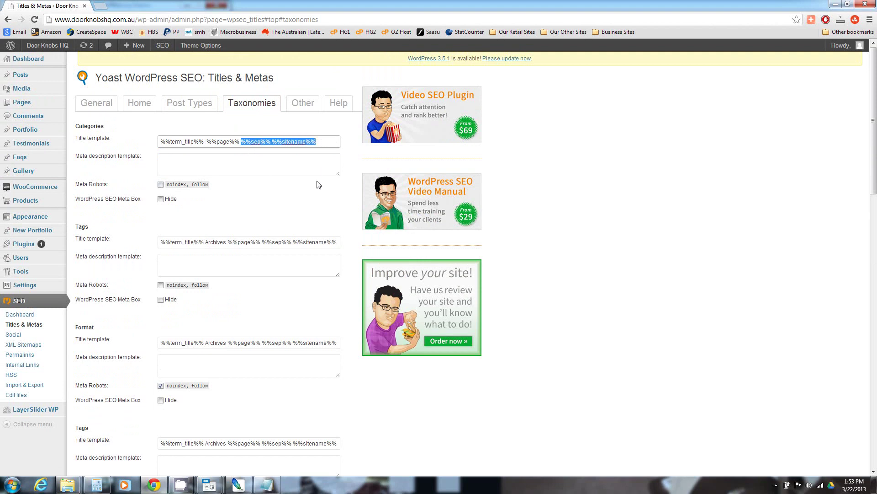
key(Delete)
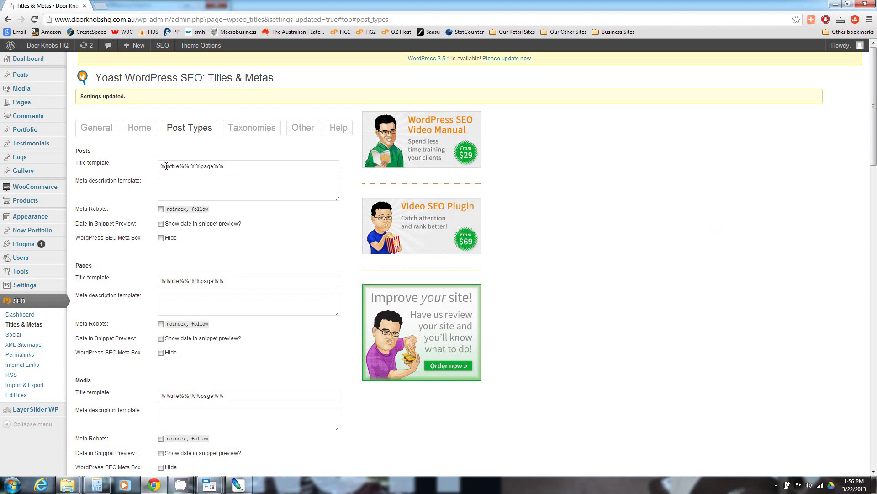
scroll(241, 261, down, 1)
scroll(233, 233, down, 3)
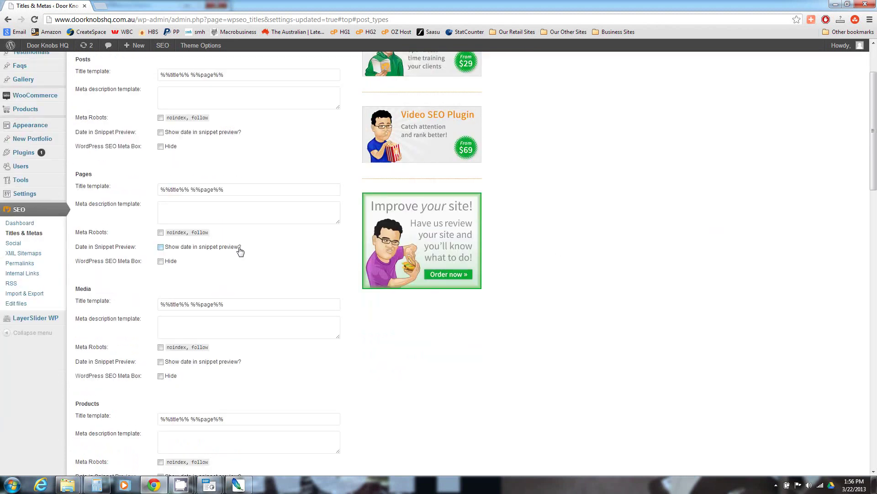
scroll(242, 256, down, 2)
scroll(243, 256, up, 4)
scroll(243, 256, up, 3)
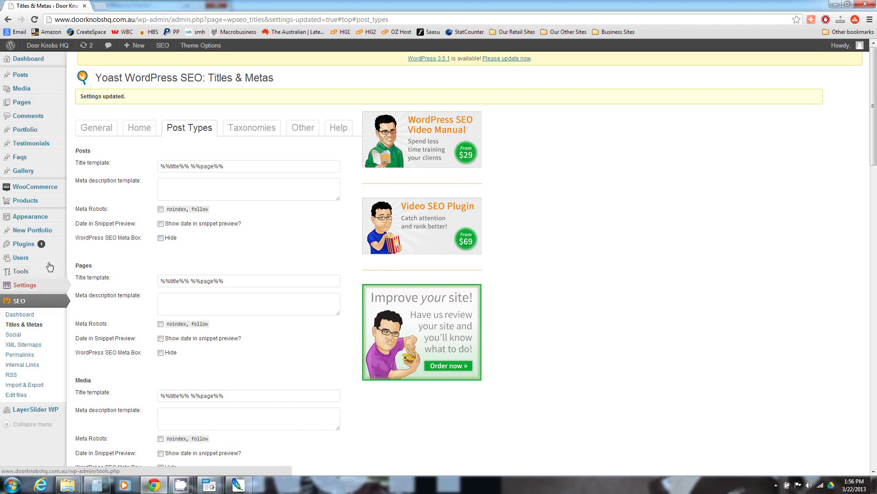
mouse_move(31, 125)
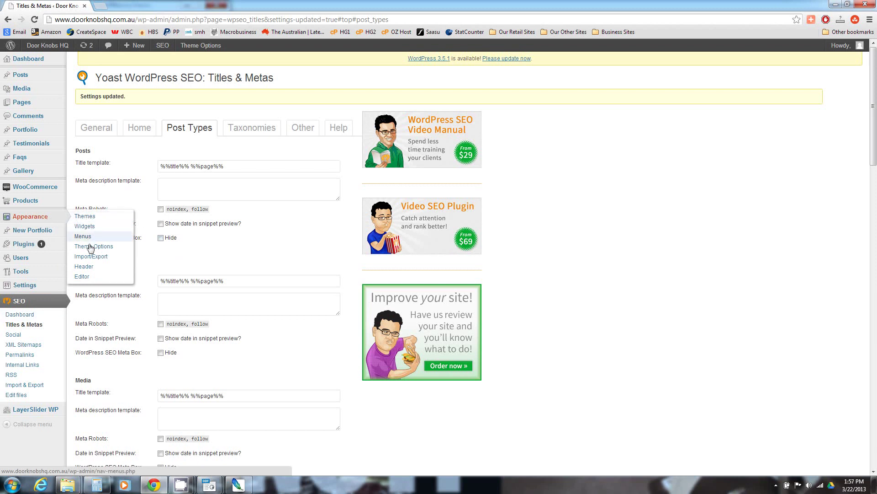
Load the Maya Shop header.php template in Appearance > Editor.
click(81, 275)
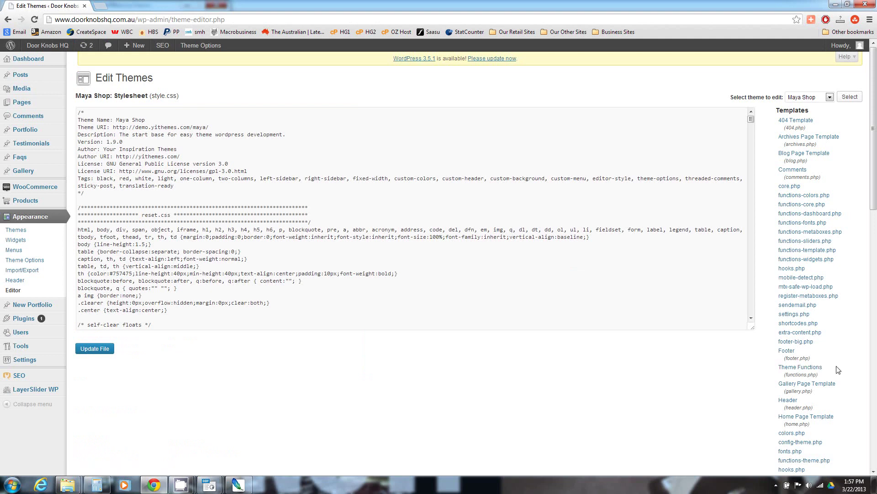
scroll(838, 369, down, 1)
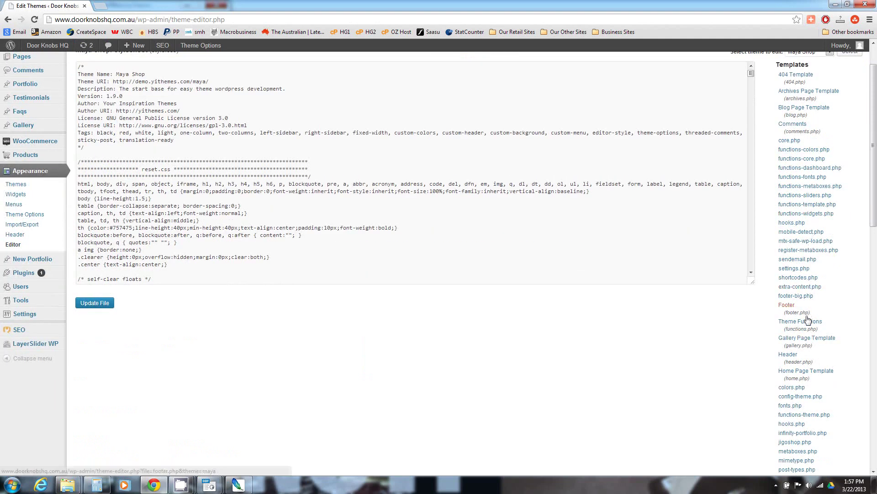
scroll(826, 354, down, 1)
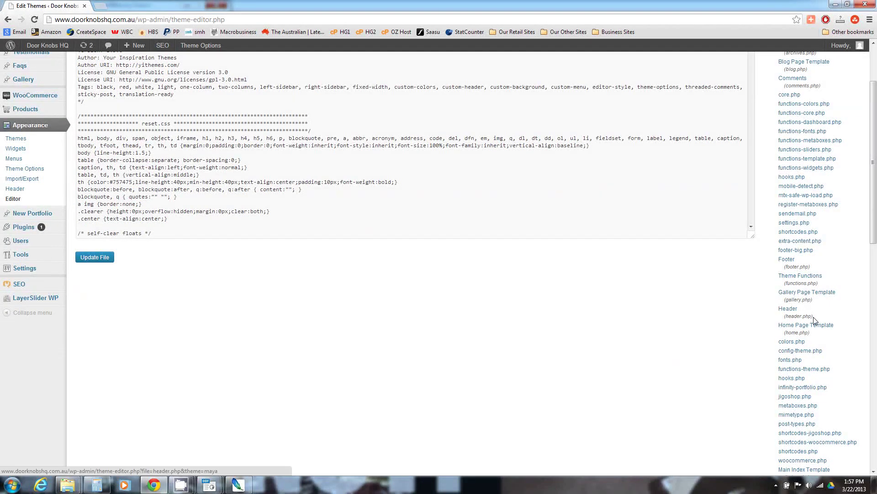
click(787, 310)
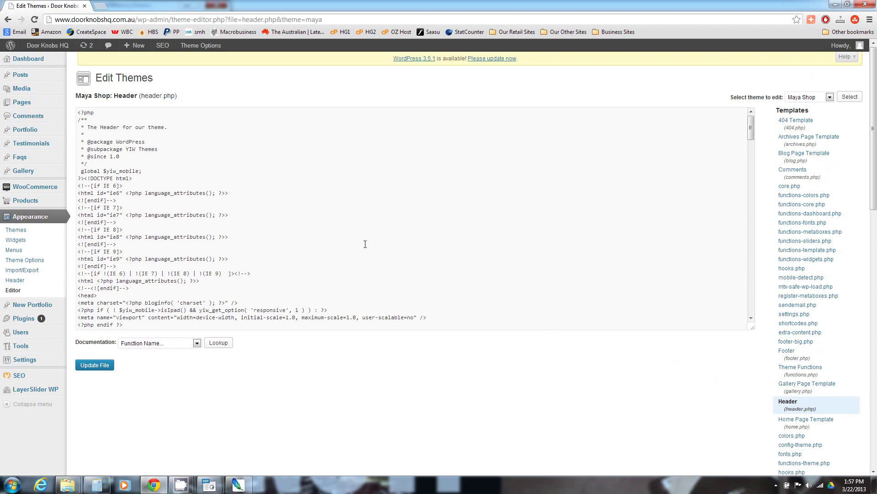
scroll(365, 245, down, 2)
scroll(365, 245, down, 2)
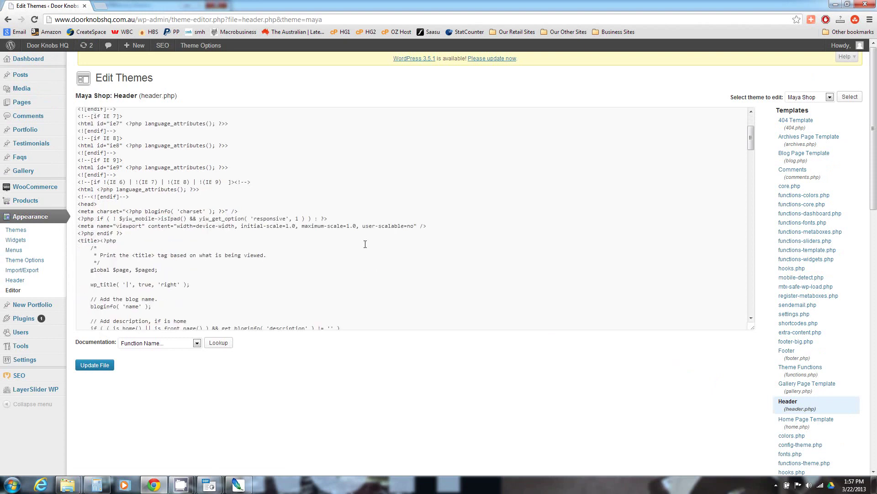
scroll(365, 245, down, 2)
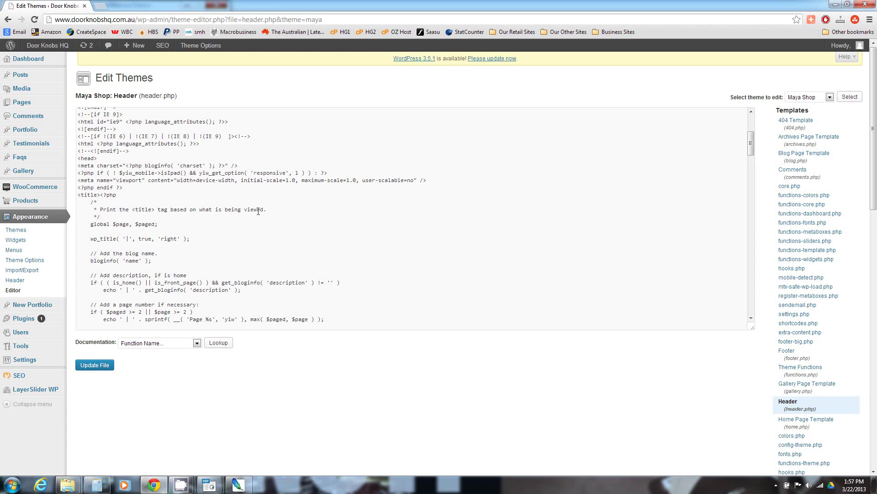
scroll(259, 211, down, 2)
scroll(254, 215, down, 2)
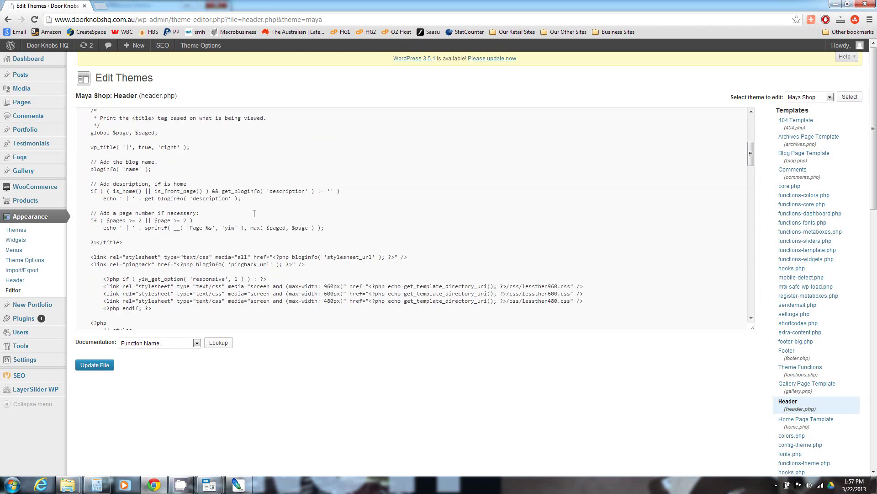
scroll(254, 214, up, 2)
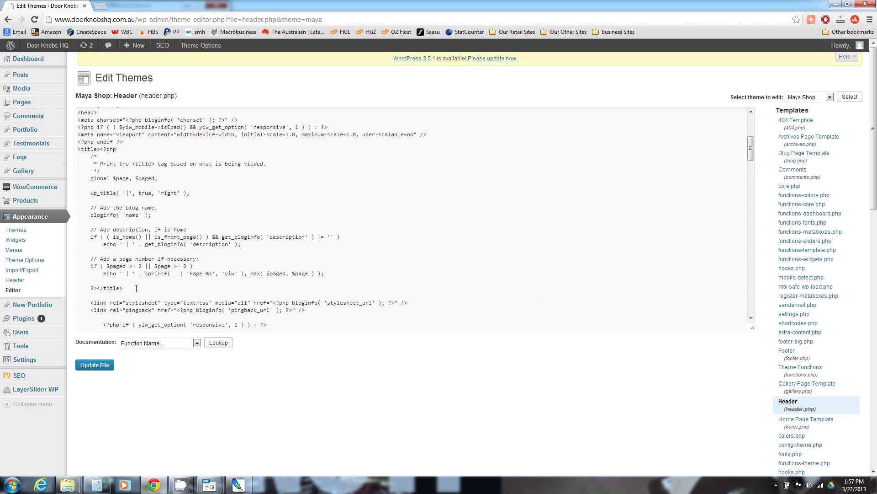
Replace the header.php <title> code block with the pasted wp_title line and update the file.
drag(130, 288, 77, 148)
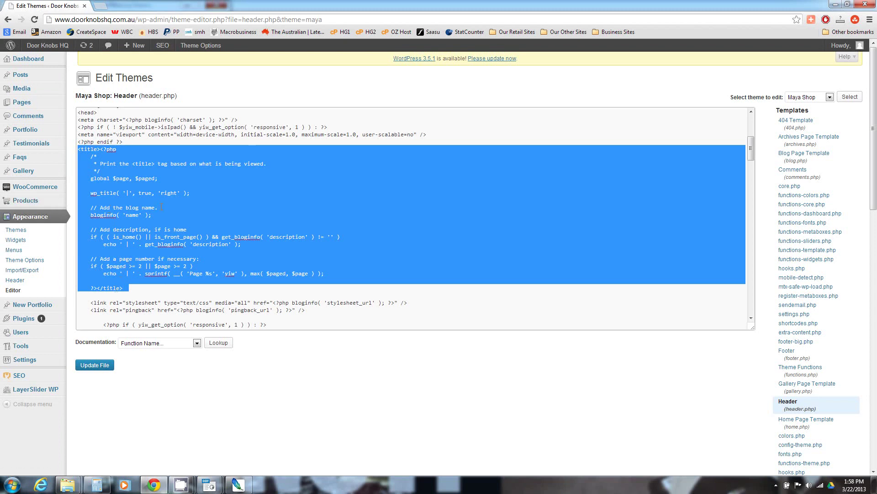
key(Delete)
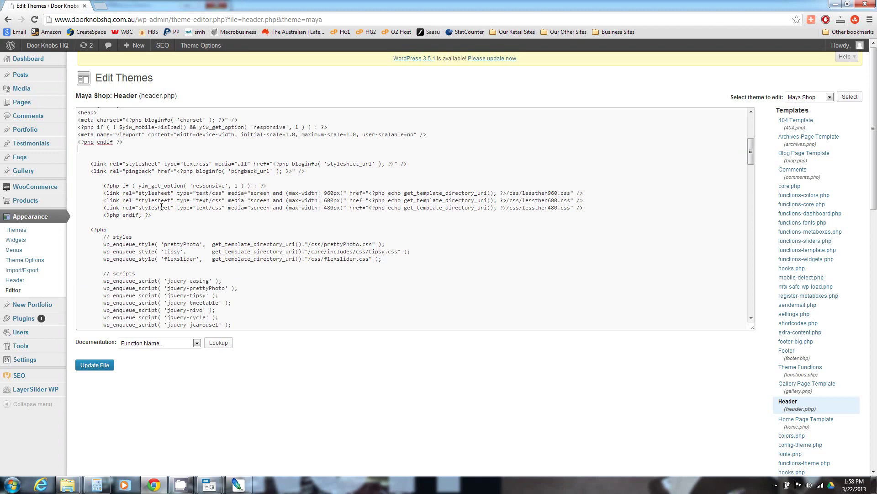
text(<title><?php wp_title(''); ?></title>)
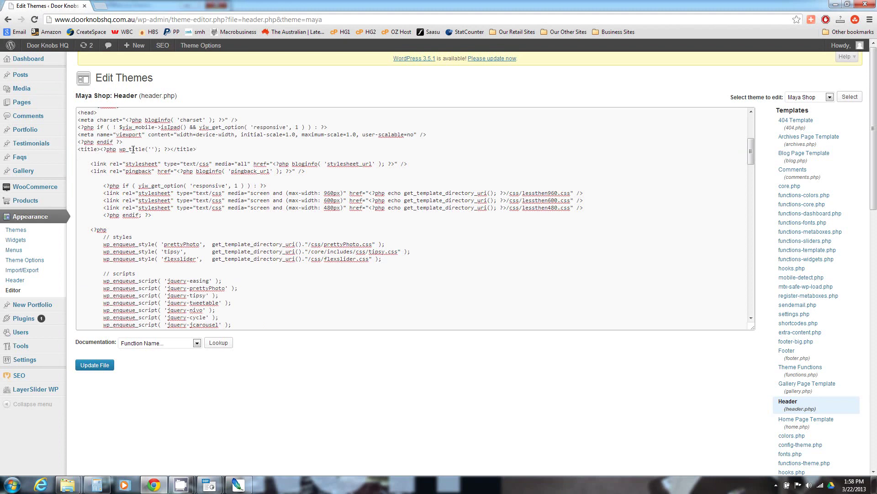
click(94, 365)
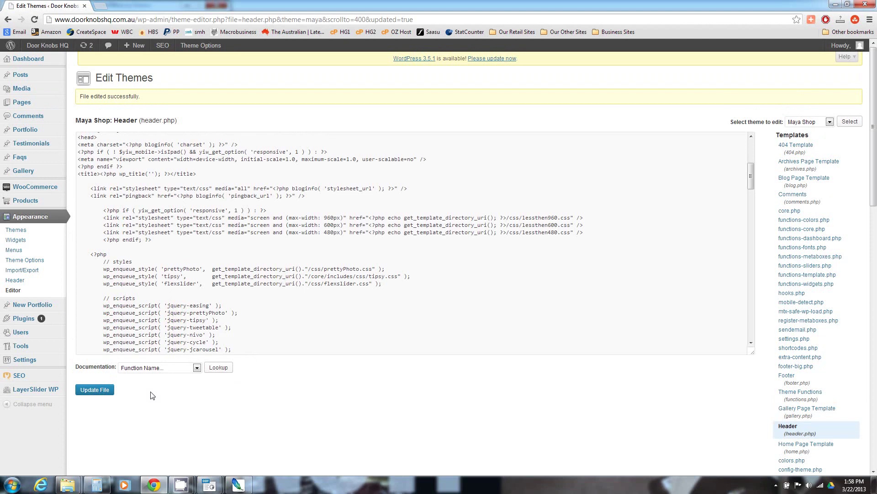
mouse_move(20, 376)
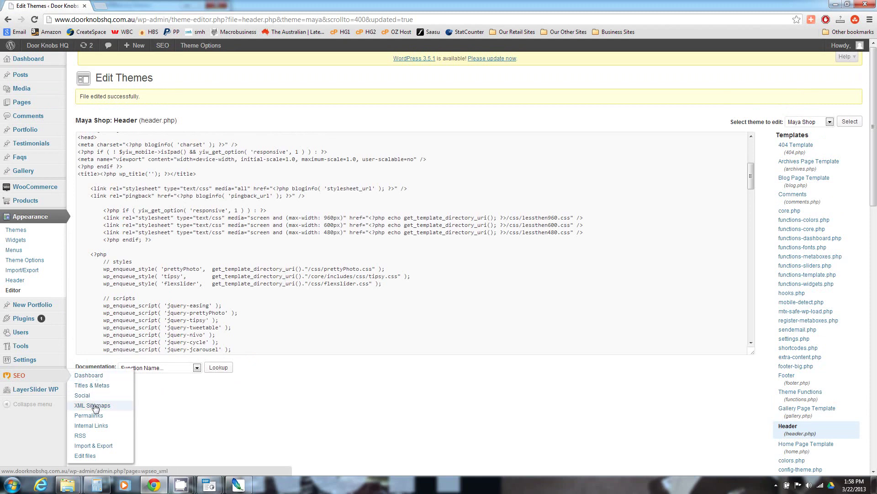
Go to SEO > XML Sitemaps in the sidebar.
click(96, 407)
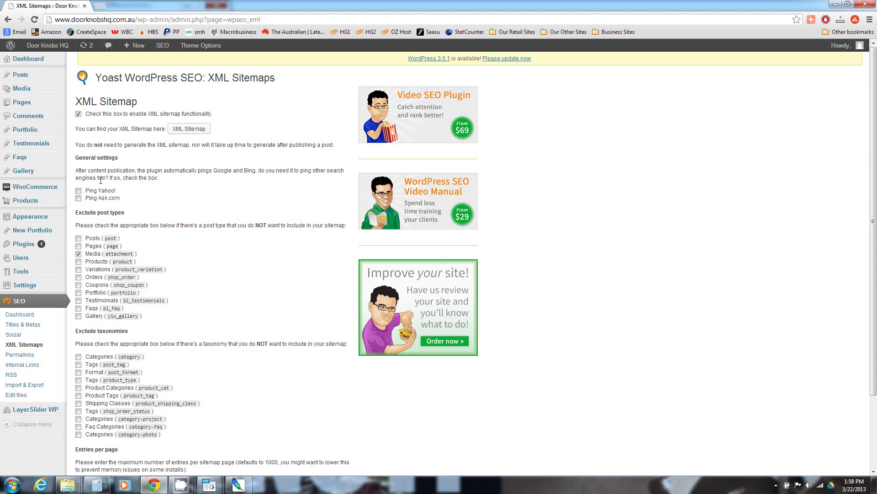
Enable Ping Yahoo!, exclude the Orders and Coupons post types, and save the sitemap settings.
click(79, 190)
scroll(199, 253, down, 1)
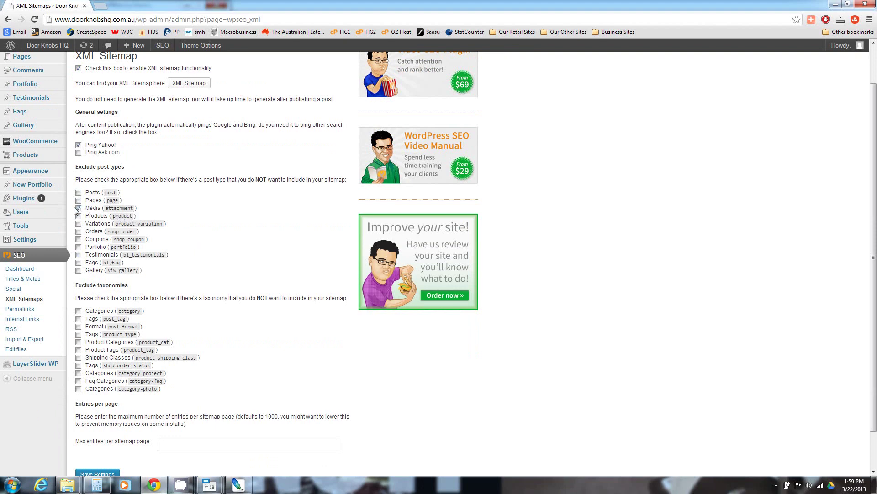
click(79, 231)
click(79, 239)
scroll(182, 309, down, 1)
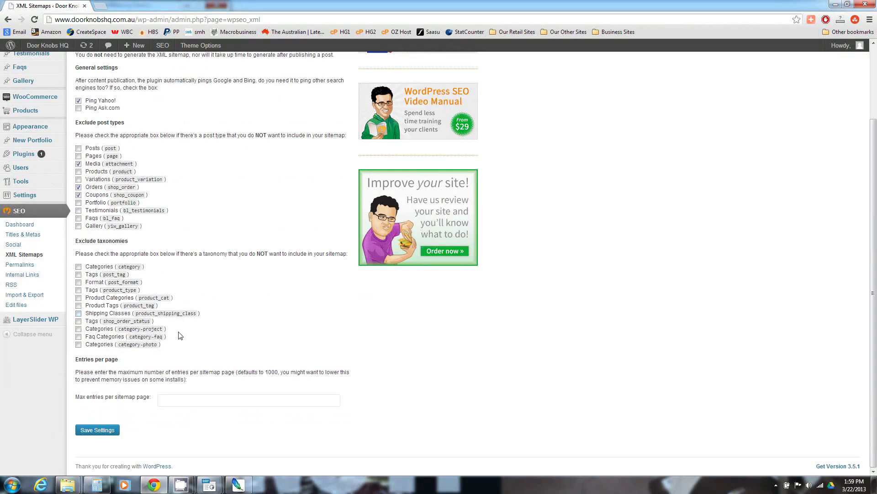
click(90, 429)
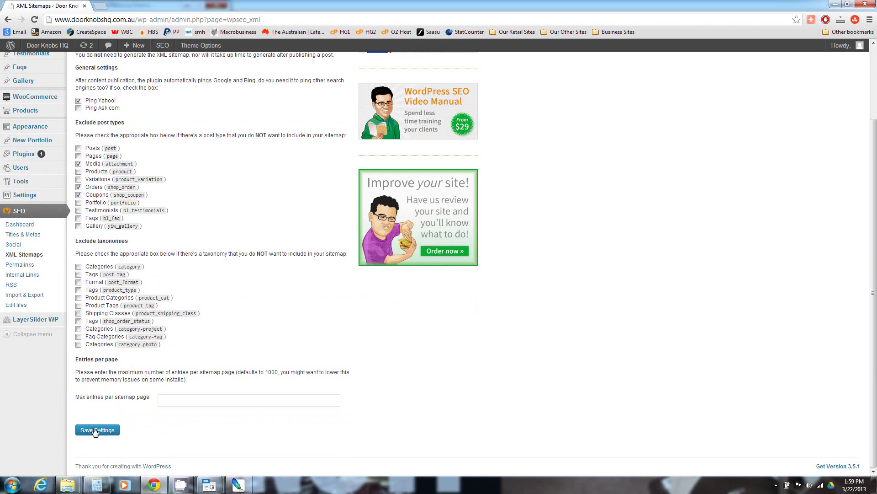